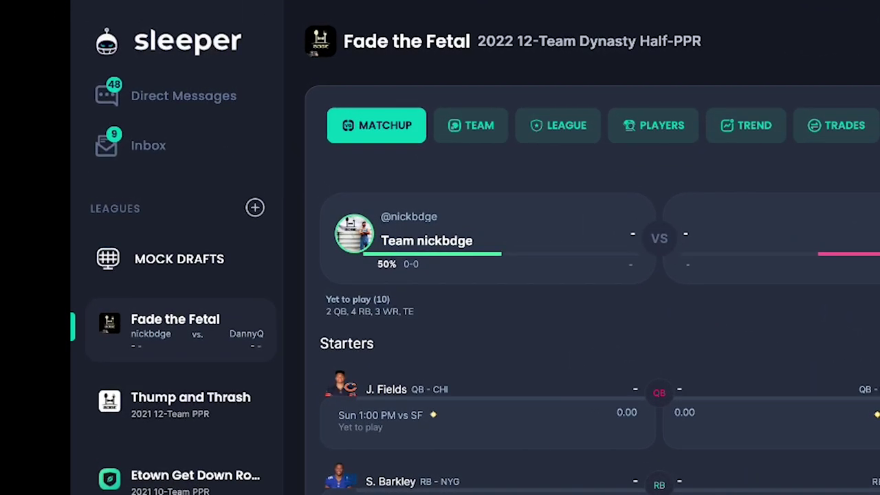
- Start creating a new league and choose Fantasy Football as its game
{"action": "left_click", "coordinate": [244, 259]}
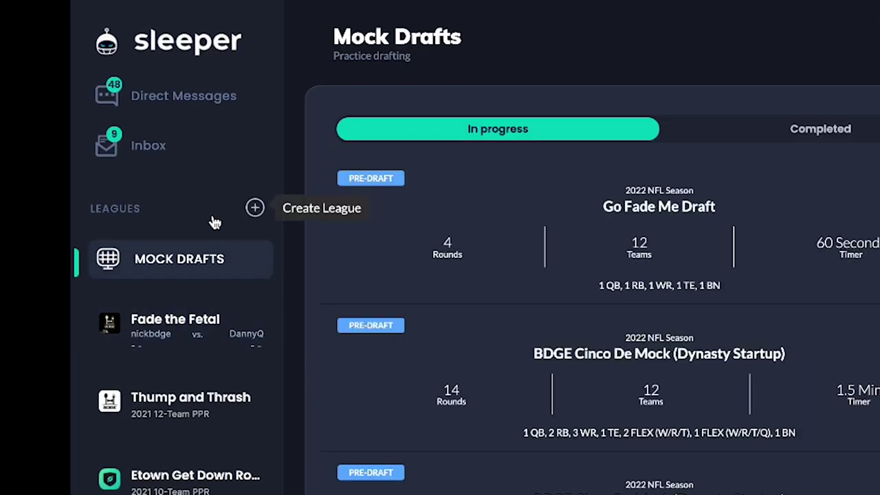
{"action": "left_click", "coordinate": [256, 210]}
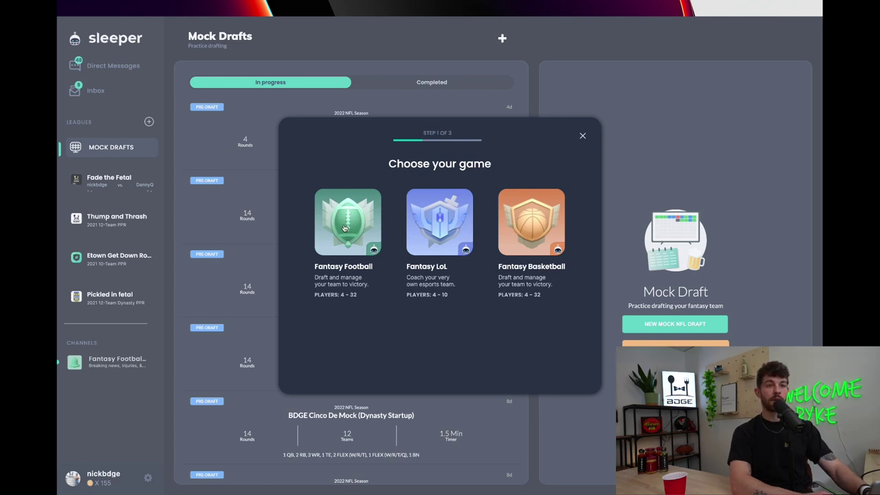
{"action": "left_click", "coordinate": [345, 229]}
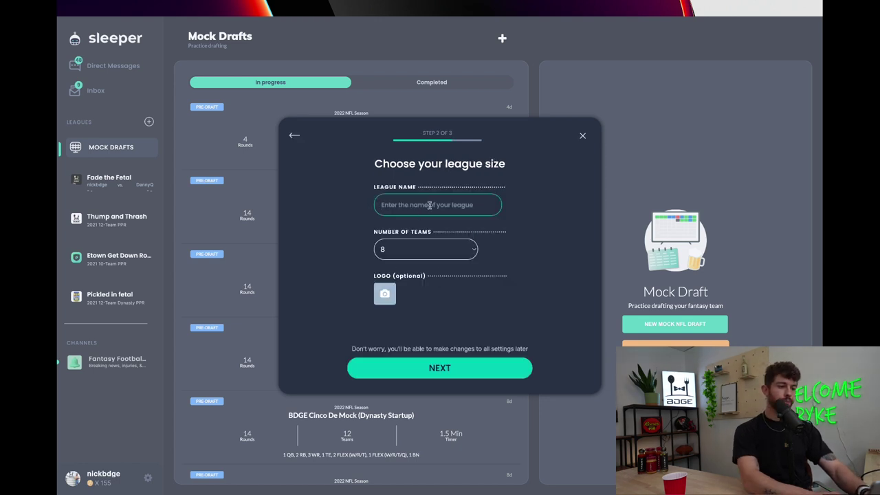
- Name the league "BDGE Titorial Video Dynasty League", set its size to 12 teams and continue without a logo
{"action": "type", "text": "BDGE"}
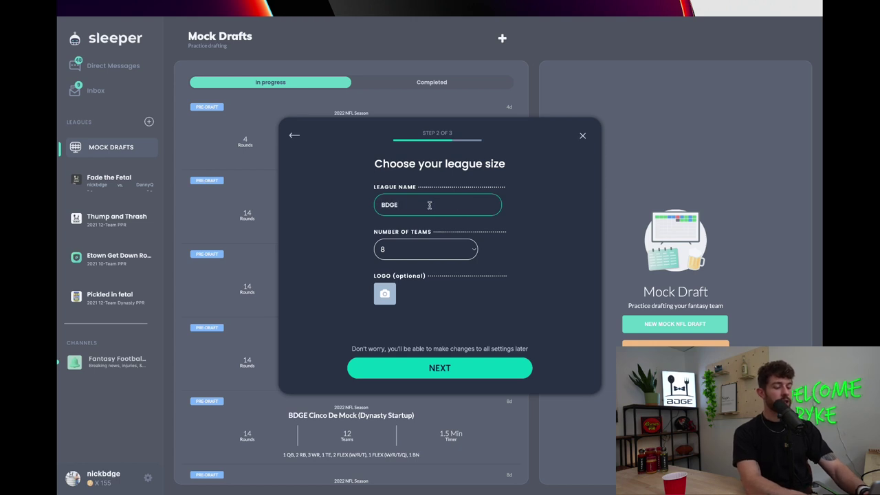
{"action": "type", "text": " Titorial Vide"}
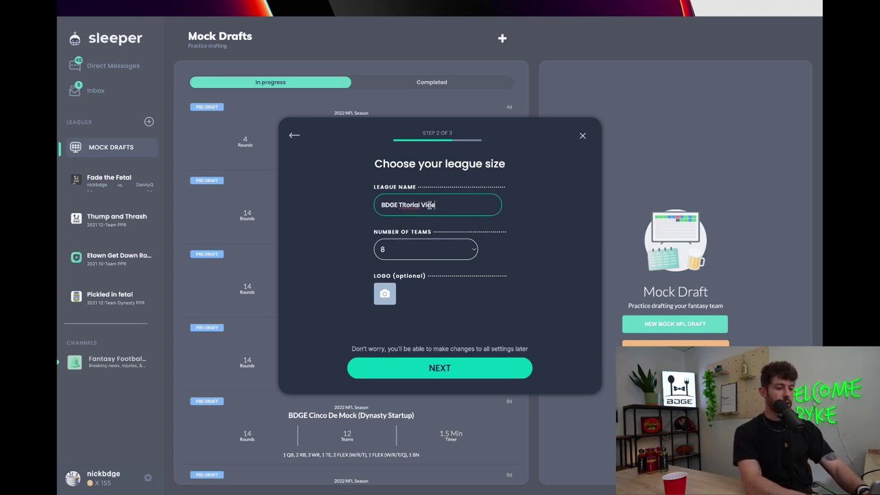
{"action": "type", "text": "o Dynasty League"}
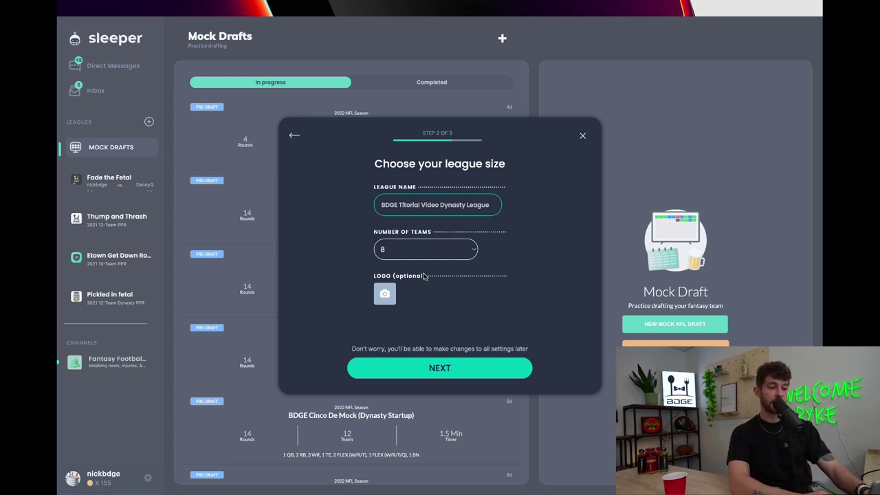
{"action": "left_click", "coordinate": [424, 248]}
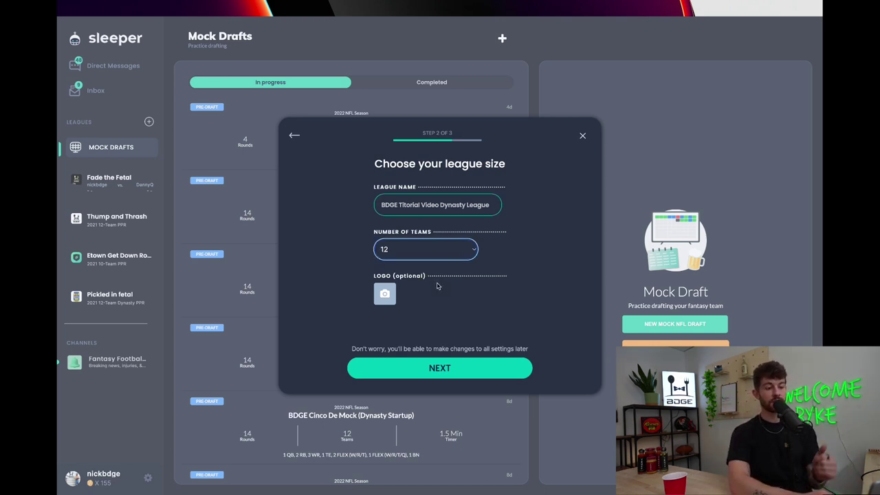
{"action": "left_click", "coordinate": [382, 302]}
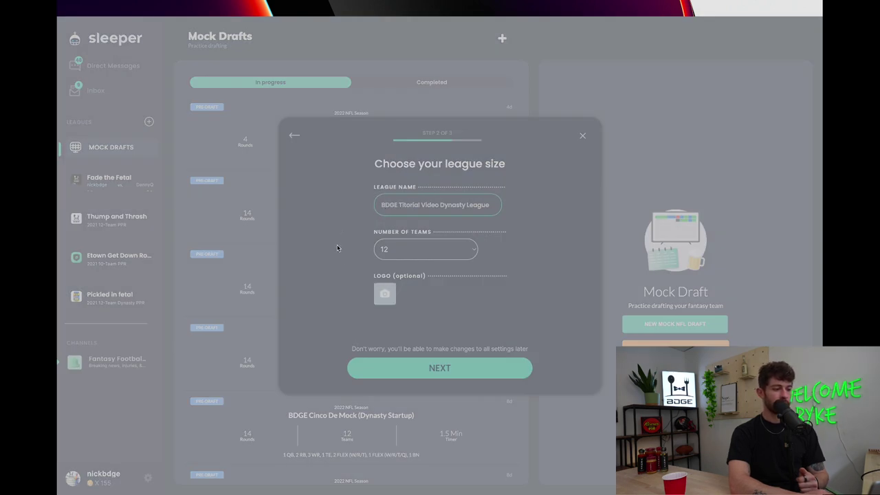
{"action": "left_click", "coordinate": [594, 424]}
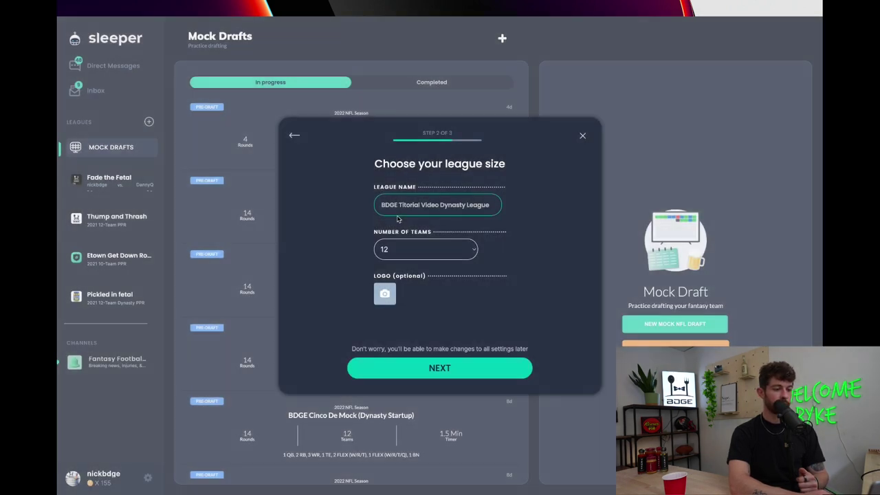
{"action": "left_click", "coordinate": [436, 370]}
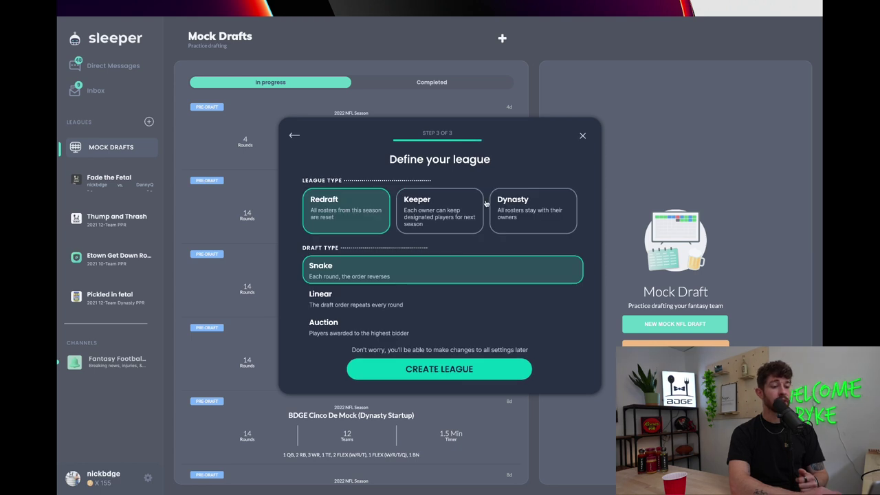
- Set the league type to Dynasty and create the league with the Snake draft type
{"action": "left_click", "coordinate": [548, 206]}
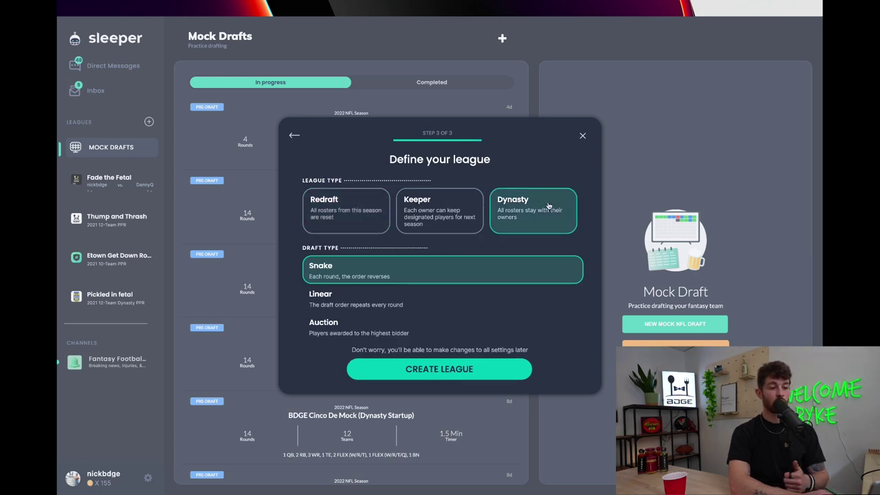
{"action": "left_click", "coordinate": [426, 369]}
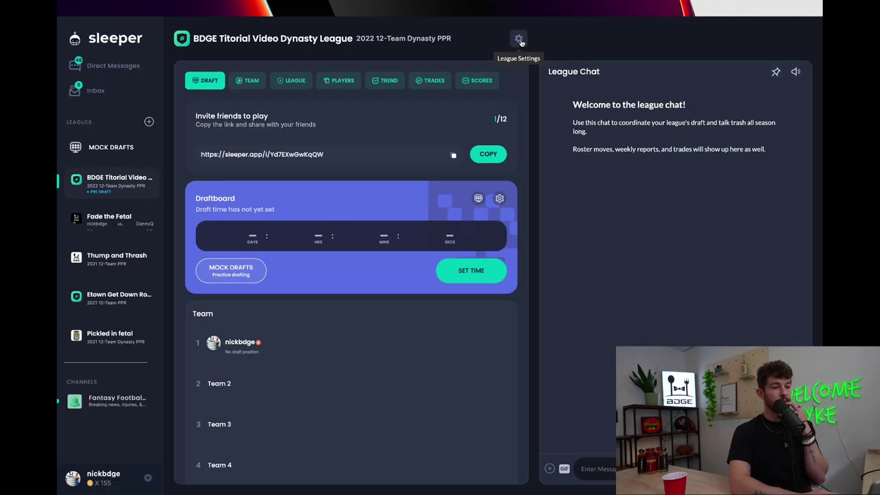
- Open the new league's settings and review the general options for team count, waivers and trades
{"action": "left_click", "coordinate": [426, 62]}
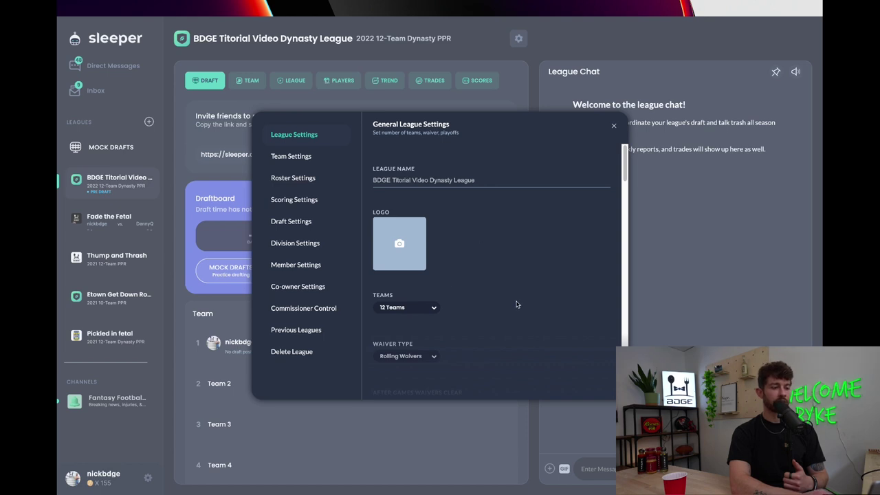
{"action": "scroll", "coordinate": [465, 274], "scroll_direction": "down", "scroll_amount": 2}
{"action": "scroll", "coordinate": [465, 274], "scroll_direction": "down", "scroll_amount": 2}
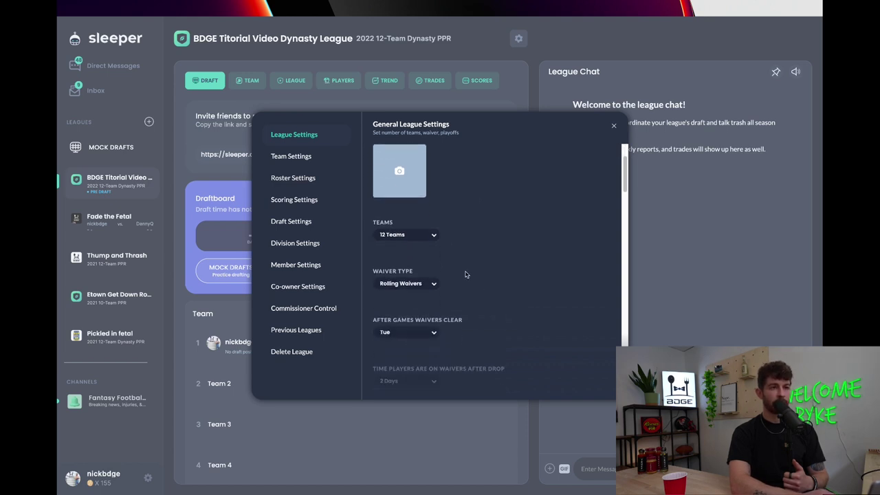
{"action": "left_click", "coordinate": [412, 215]}
{"action": "left_click", "coordinate": [416, 199]}
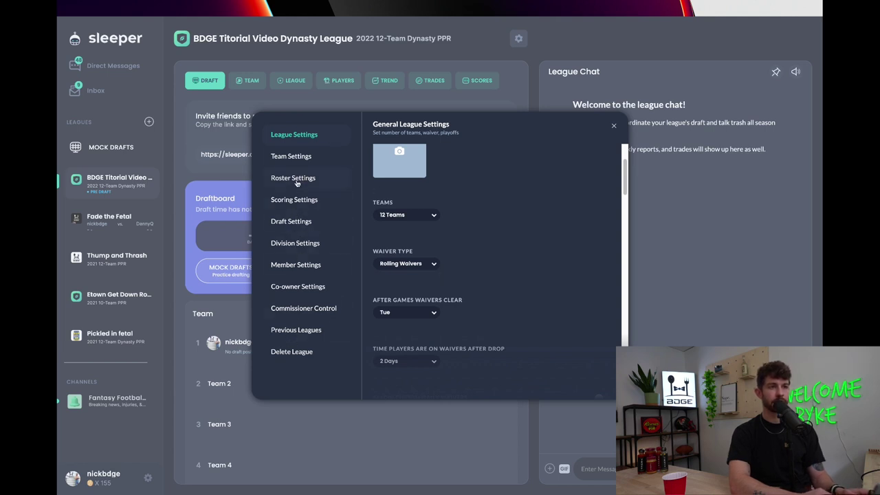
{"action": "scroll", "coordinate": [486, 233], "scroll_direction": "down", "scroll_amount": 2}
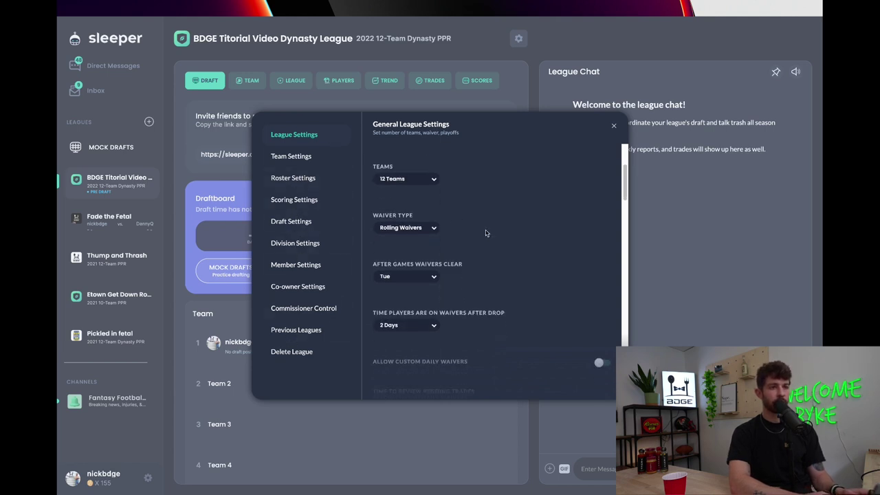
{"action": "scroll", "coordinate": [485, 233], "scroll_direction": "down", "scroll_amount": 5}
{"action": "scroll", "coordinate": [485, 233], "scroll_direction": "down", "scroll_amount": 1}
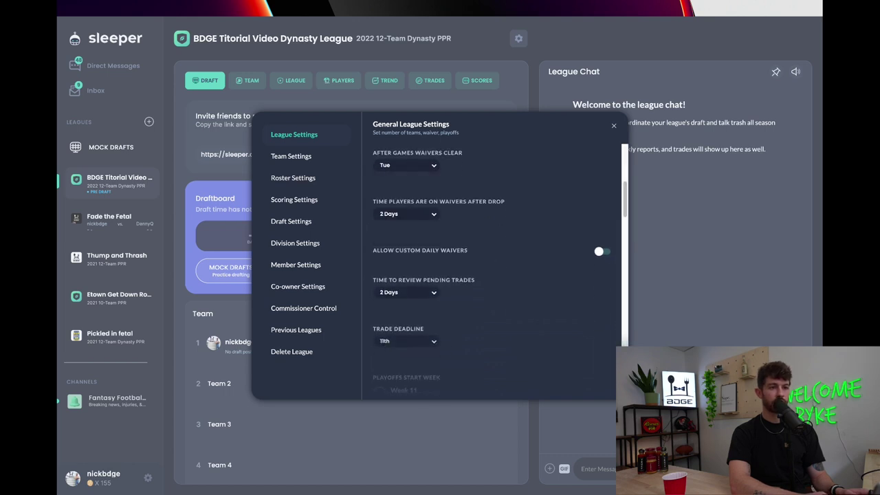
- Change the team name to "nicky clickbait" in the team settings
{"action": "left_click", "coordinate": [303, 156]}
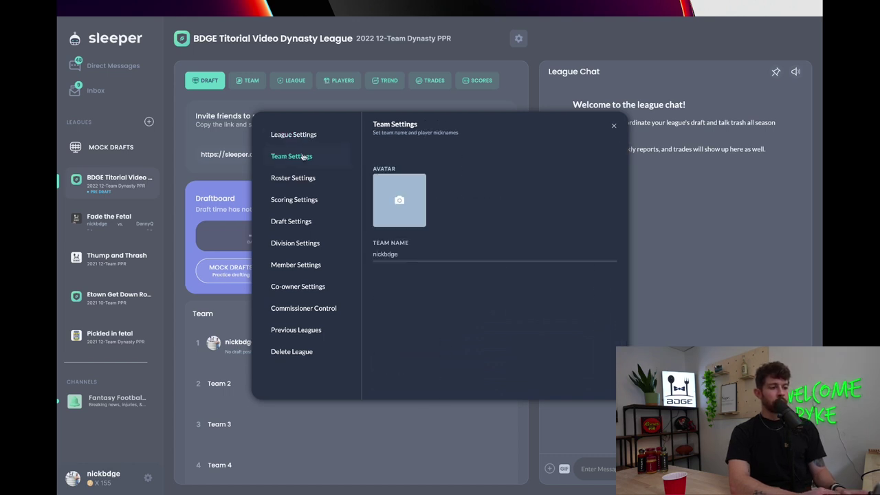
{"action": "left_click", "coordinate": [404, 253]}
{"action": "double_click", "coordinate": [403, 253]}
{"action": "type", "text": "nicky cl"}
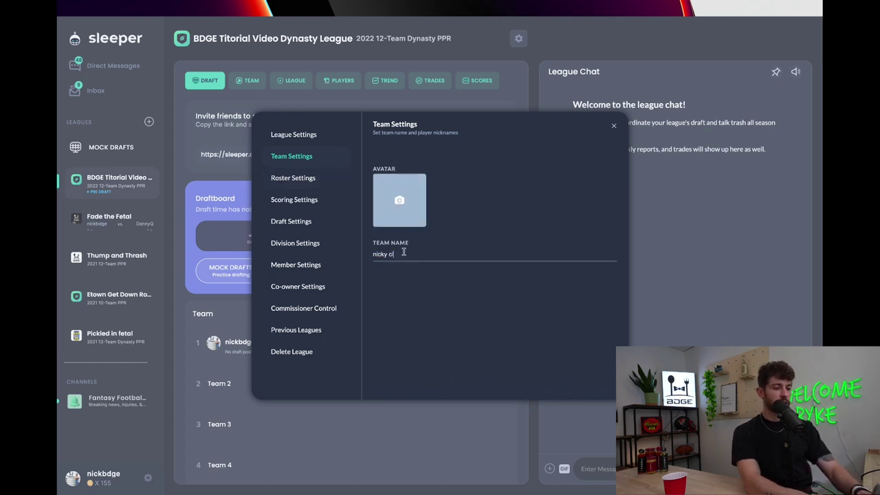
{"action": "type", "text": "ickbait"}
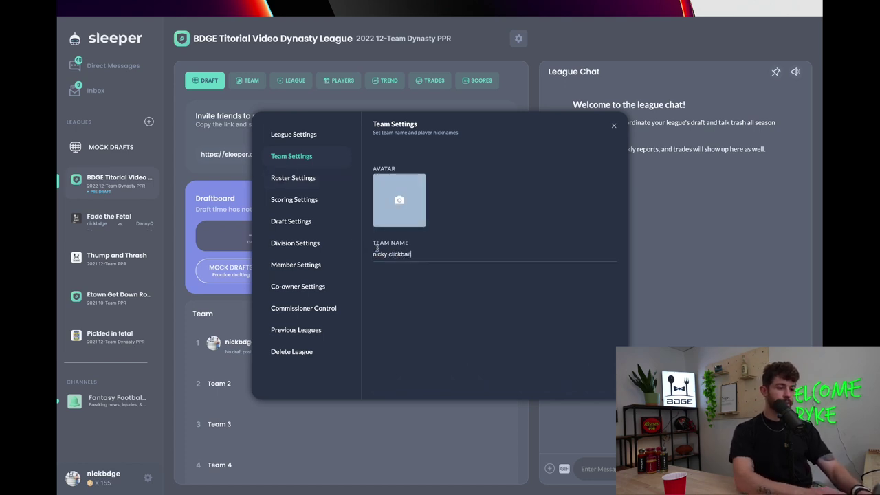
- Open the roster settings and set the number of wide receiver slots to 3
{"action": "left_click", "coordinate": [303, 178]}
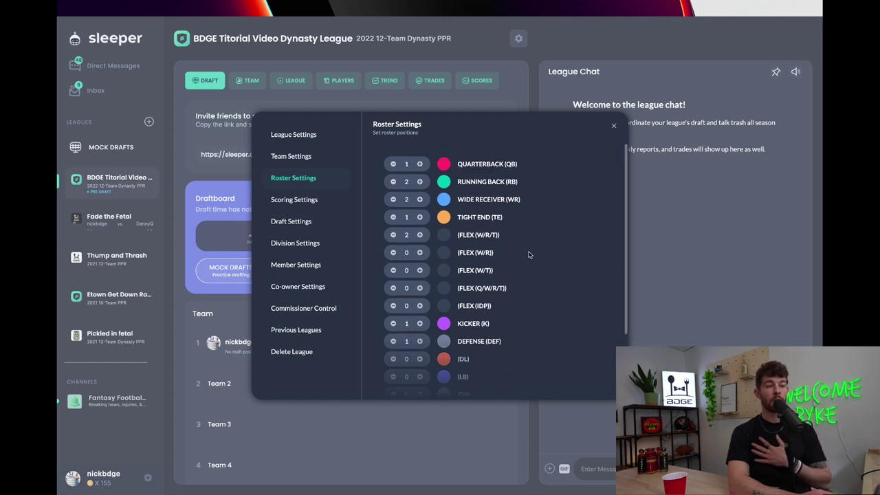
{"action": "scroll", "coordinate": [501, 237], "scroll_direction": "down", "scroll_amount": 1}
{"action": "scroll", "coordinate": [474, 220], "scroll_direction": "up", "scroll_amount": 1}
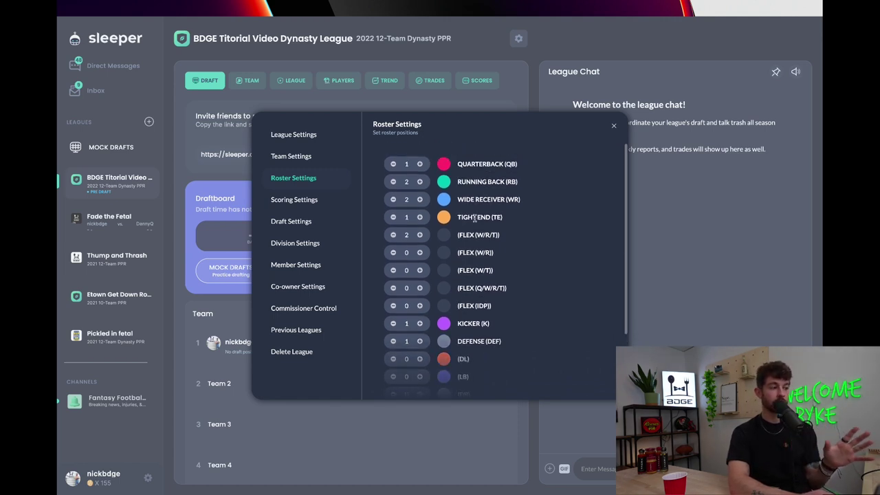
{"action": "scroll", "coordinate": [474, 218], "scroll_direction": "down", "scroll_amount": 3}
{"action": "scroll", "coordinate": [474, 220], "scroll_direction": "up", "scroll_amount": 3}
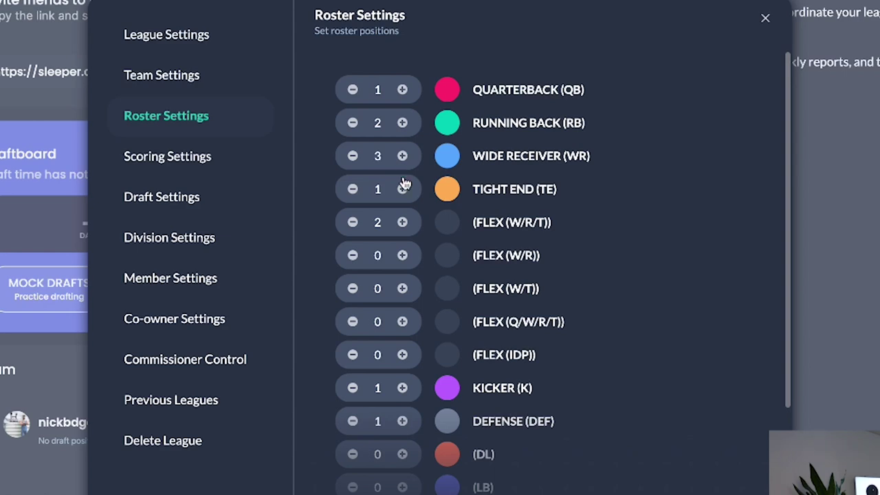
- Set the FLEX (Q/W/R/T) roster slots to 1
{"action": "scroll", "coordinate": [353, 188], "scroll_direction": "down", "scroll_amount": 1}
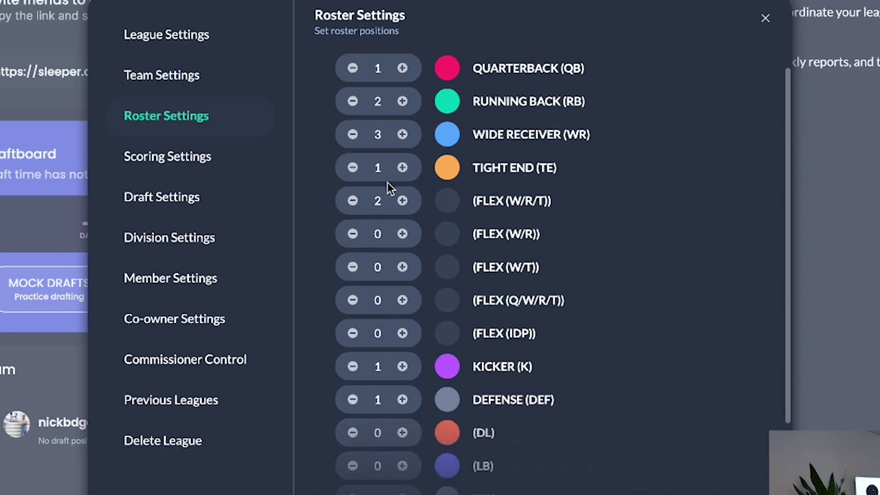
{"action": "scroll", "coordinate": [392, 212], "scroll_direction": "down", "scroll_amount": 2}
{"action": "scroll", "coordinate": [415, 227], "scroll_direction": "down", "scroll_amount": 1}
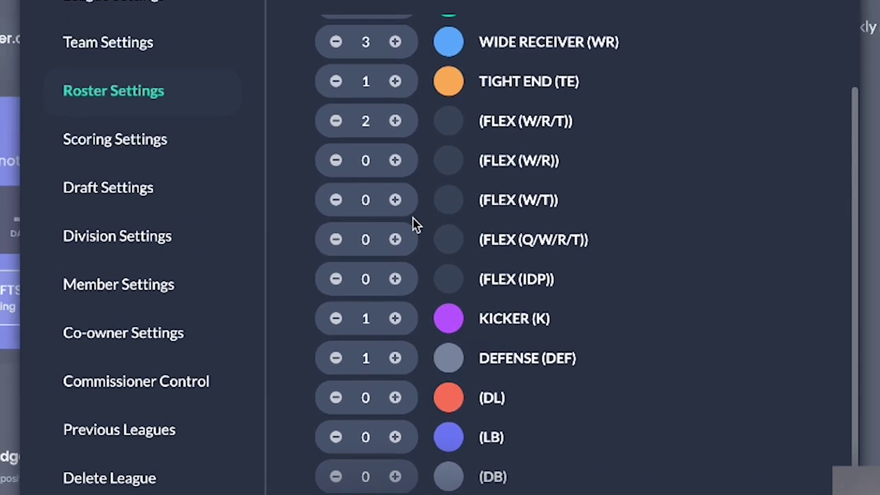
{"action": "left_click", "coordinate": [402, 265]}
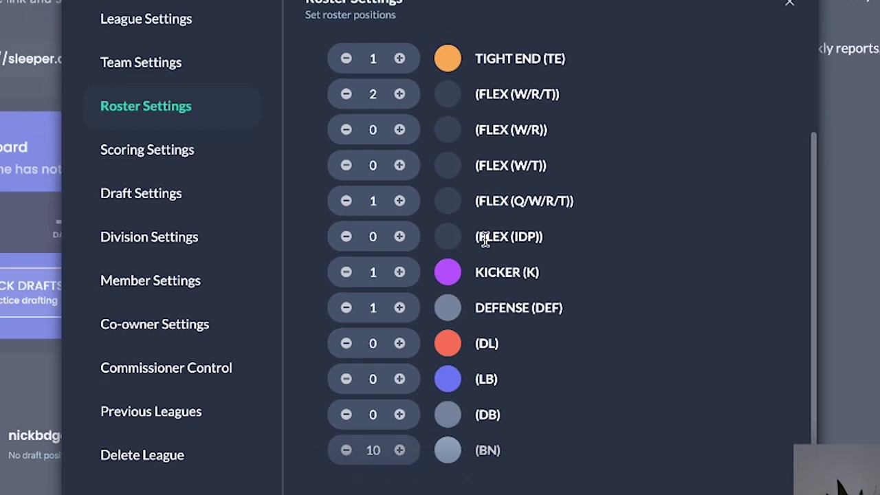
- Set both the kicker and the defense roster slots to 0
{"action": "scroll", "coordinate": [481, 275], "scroll_direction": "down", "scroll_amount": 1}
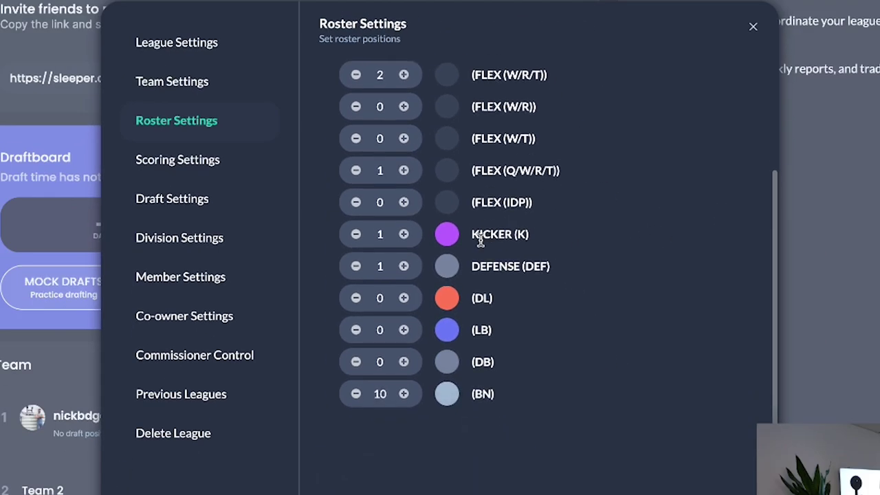
{"action": "left_click", "coordinate": [357, 236]}
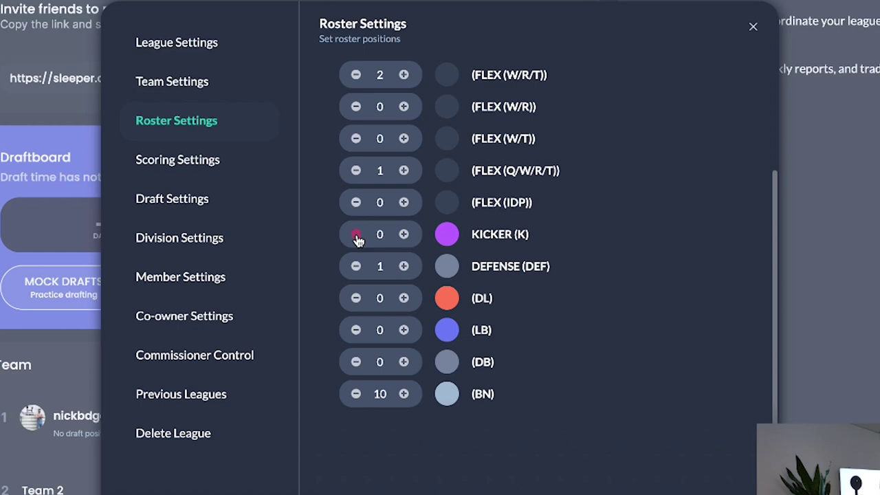
{"action": "left_click", "coordinate": [356, 268]}
{"action": "scroll", "coordinate": [388, 388], "scroll_direction": "up", "scroll_amount": 2}
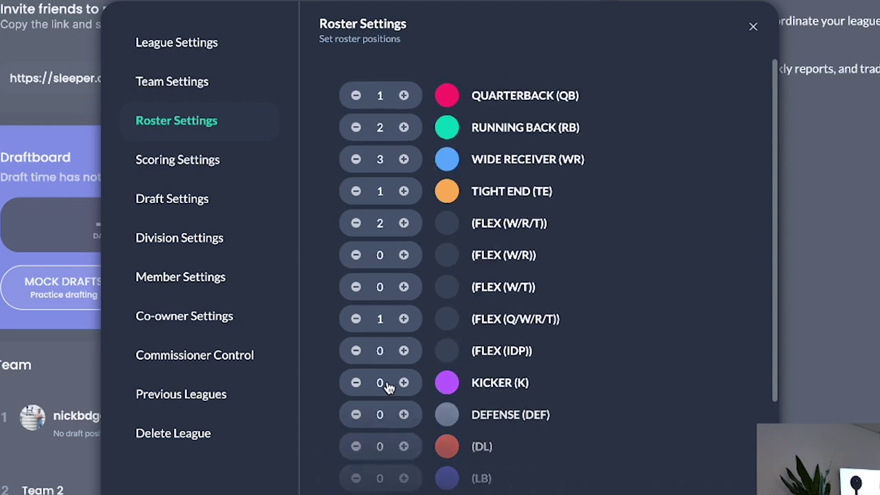
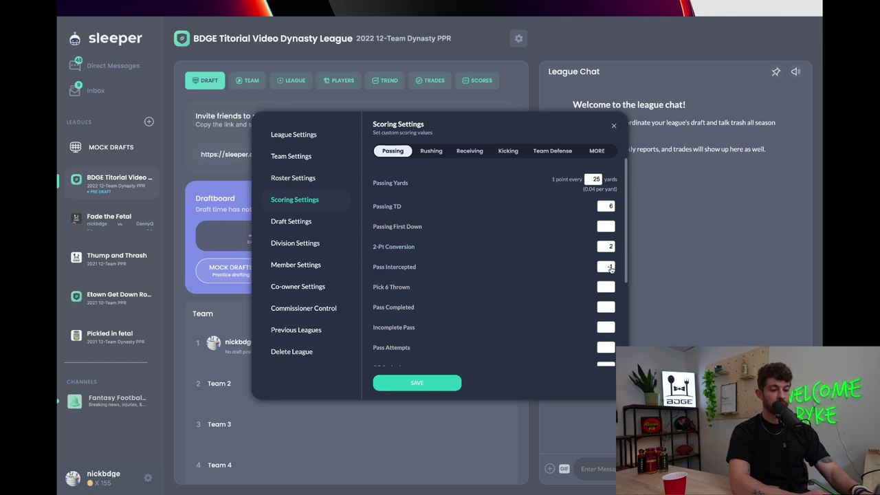
- Set the passing score for Pass Intercepted to -3
{"action": "type", "text": "-3"}
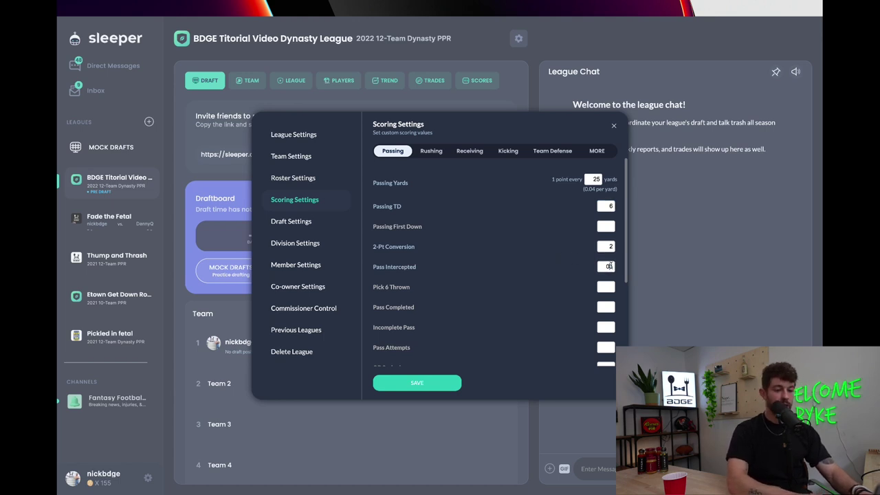
{"action": "scroll", "coordinate": [542, 248], "scroll_direction": "down", "scroll_amount": 3}
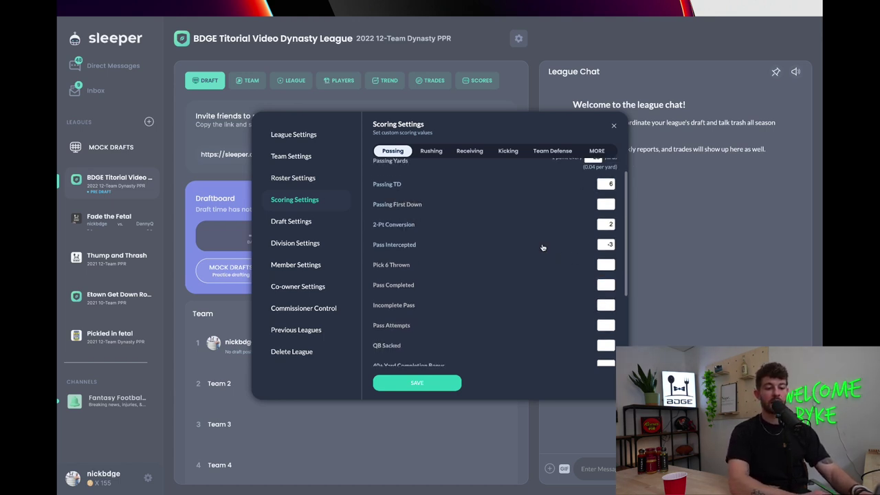
{"action": "scroll", "coordinate": [541, 248], "scroll_direction": "up", "scroll_amount": 3}
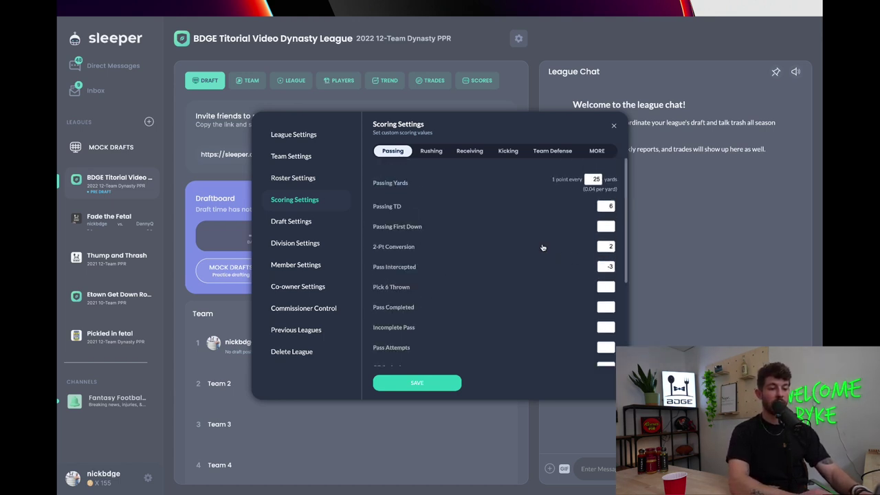
- Review the rushing values in the scoring settings
{"action": "left_click", "coordinate": [438, 152]}
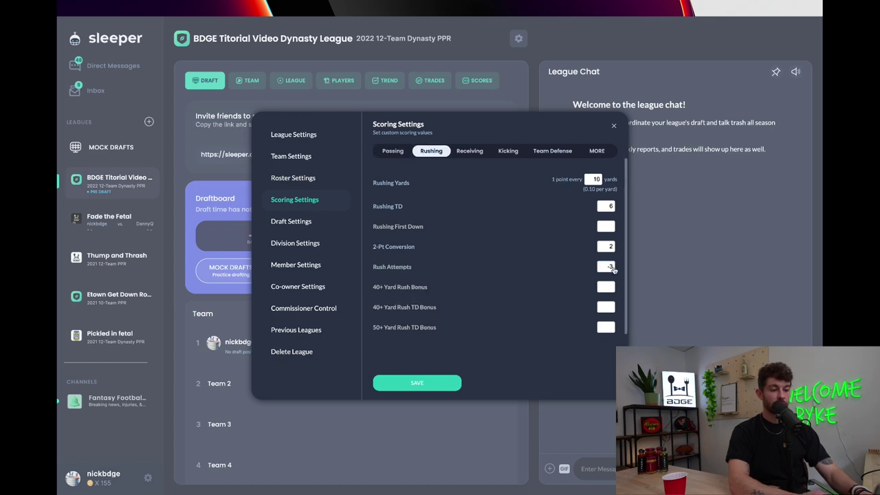
{"action": "scroll", "coordinate": [530, 255], "scroll_direction": "down", "scroll_amount": 3}
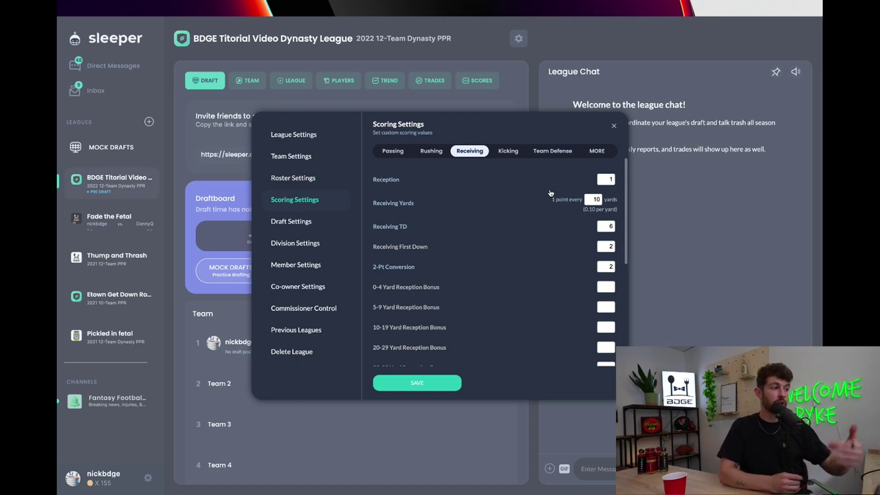
- Set the receiving score for Receiving First Down to 0
{"action": "scroll", "coordinate": [569, 222], "scroll_direction": "down", "scroll_amount": 1}
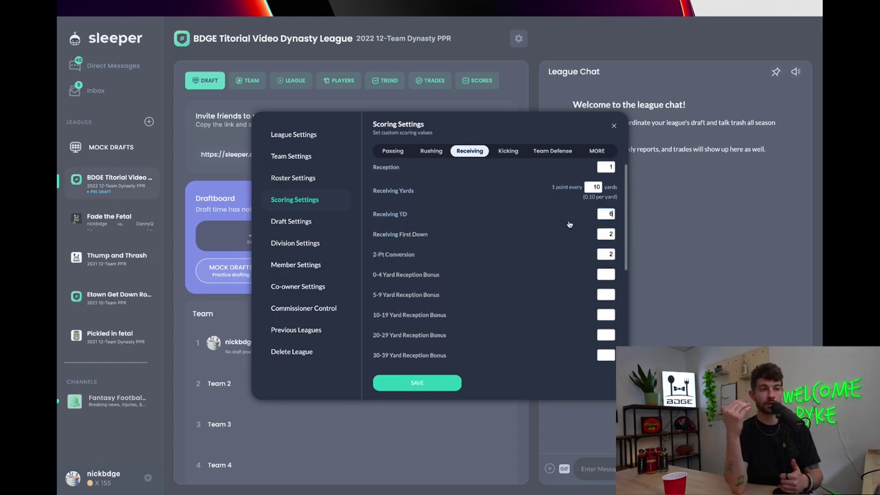
{"action": "scroll", "coordinate": [569, 224], "scroll_direction": "down", "scroll_amount": 1}
{"action": "scroll", "coordinate": [569, 224], "scroll_direction": "up", "scroll_amount": 2}
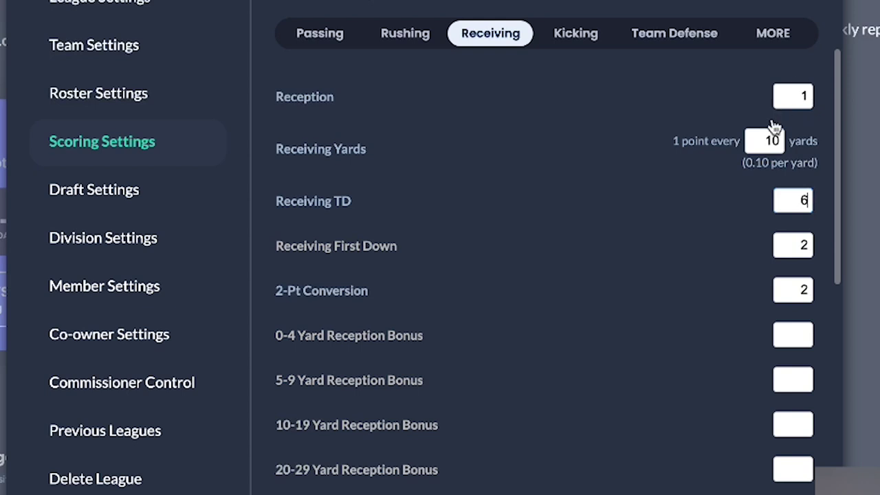
{"action": "key", "text": "Tab"}
{"action": "type", "text": "0"}
- Set the receiving score for Reception to 0.5 points
{"action": "double_click", "coordinate": [797, 98]}
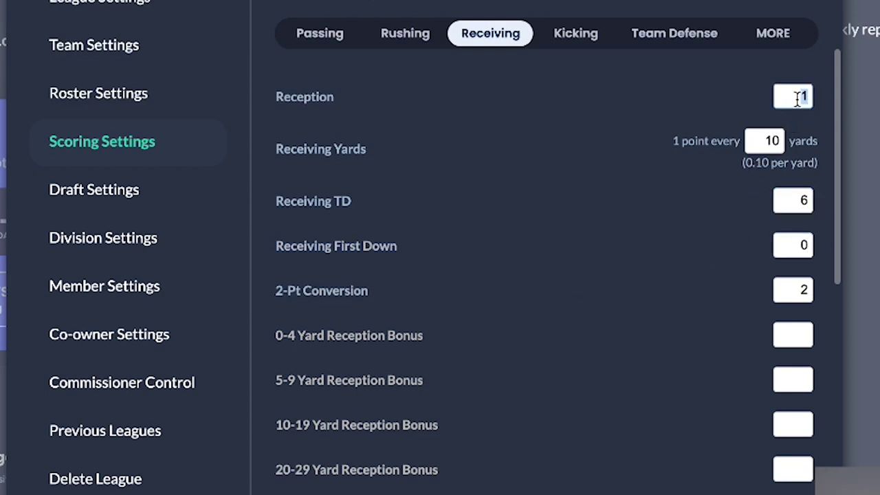
{"action": "type", "text": "0.5"}
{"action": "left_click", "coordinate": [777, 91]}
{"action": "key", "text": "Delete"}
- Set the Reception Bonus for WR to .5 and for TE to 1
{"action": "scroll", "coordinate": [749, 151], "scroll_direction": "down", "scroll_amount": 5}
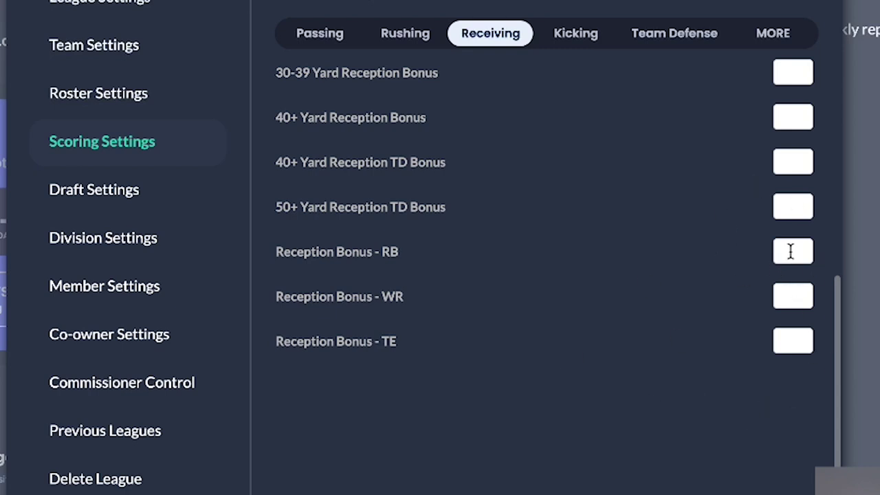
{"action": "left_click", "coordinate": [789, 296]}
{"action": "type", "text": ".5"}
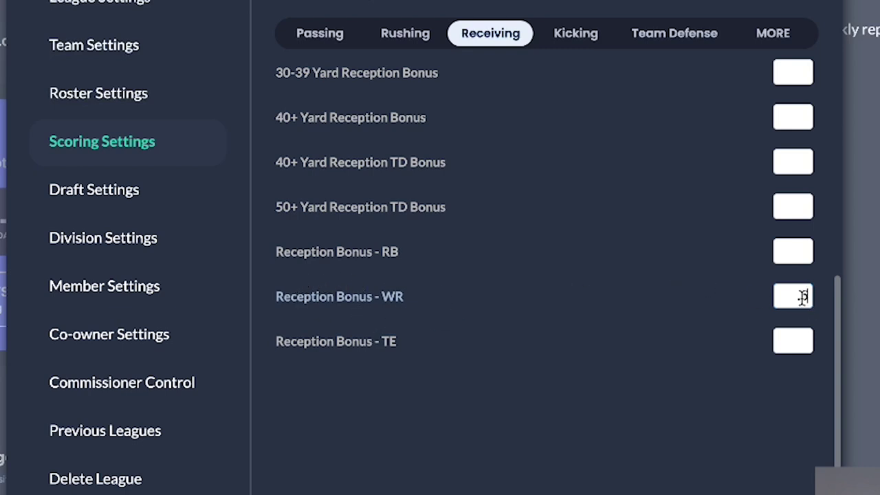
{"action": "left_click", "coordinate": [800, 341]}
{"action": "type", "text": "1"}
{"action": "left_click", "coordinate": [640, 373]}
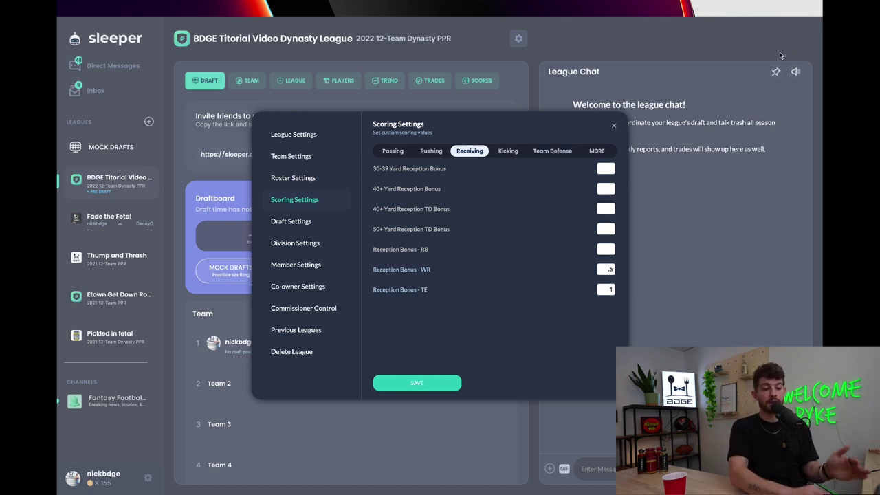
{"action": "left_click", "coordinate": [532, 292]}
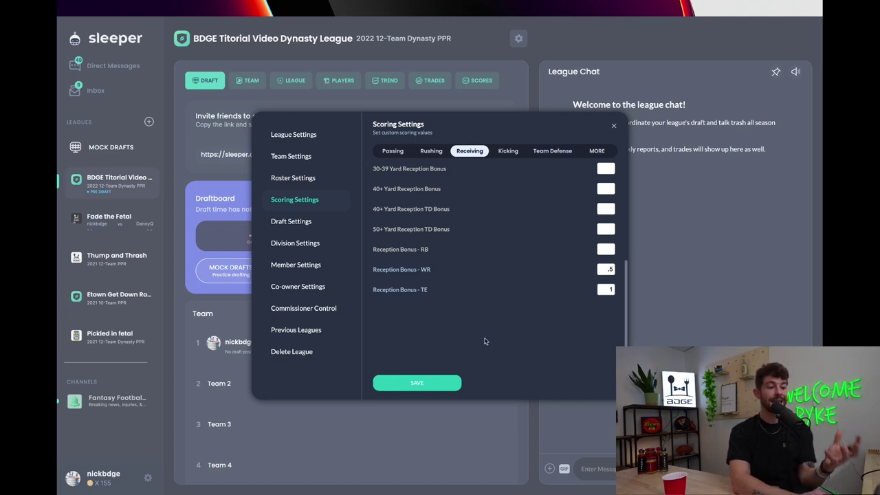
- Review the Kicking, Team Defense, Misc and Bonus values in the scoring settings
{"action": "left_click", "coordinate": [505, 152]}
{"action": "scroll", "coordinate": [492, 222], "scroll_direction": "up", "scroll_amount": 2}
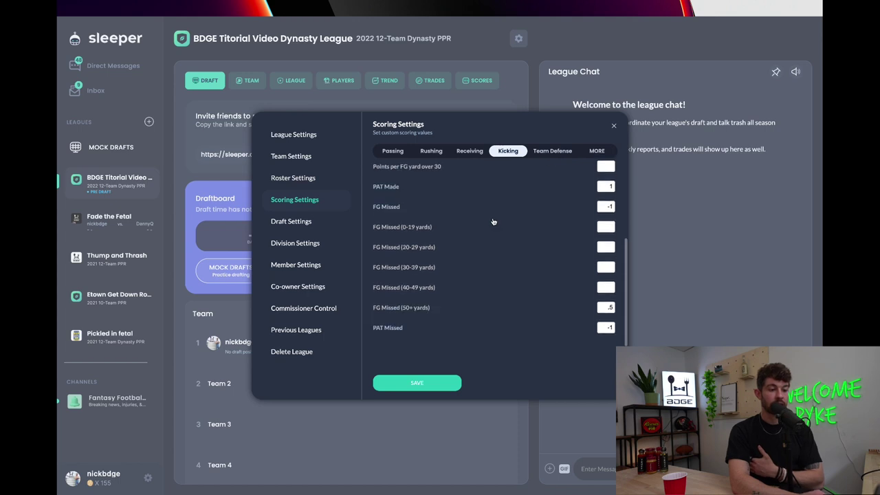
{"action": "left_click", "coordinate": [543, 151]}
{"action": "mouse_move", "coordinate": [590, 154]}
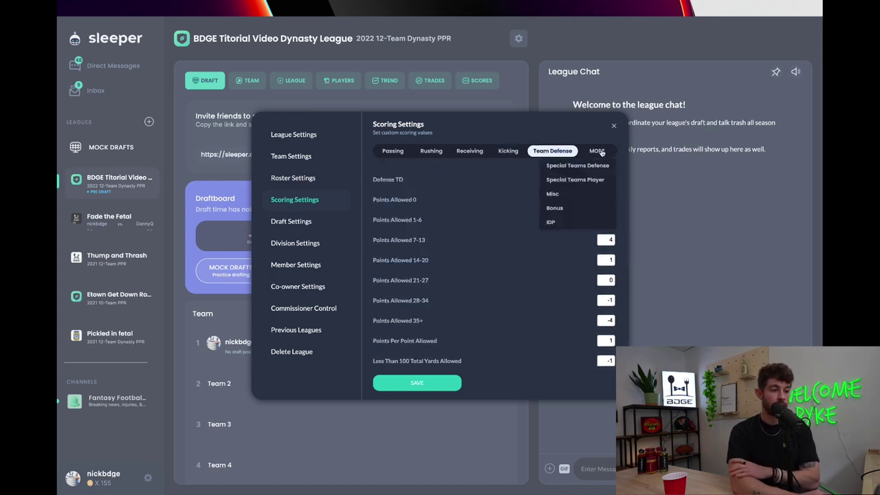
{"action": "left_click", "coordinate": [554, 196]}
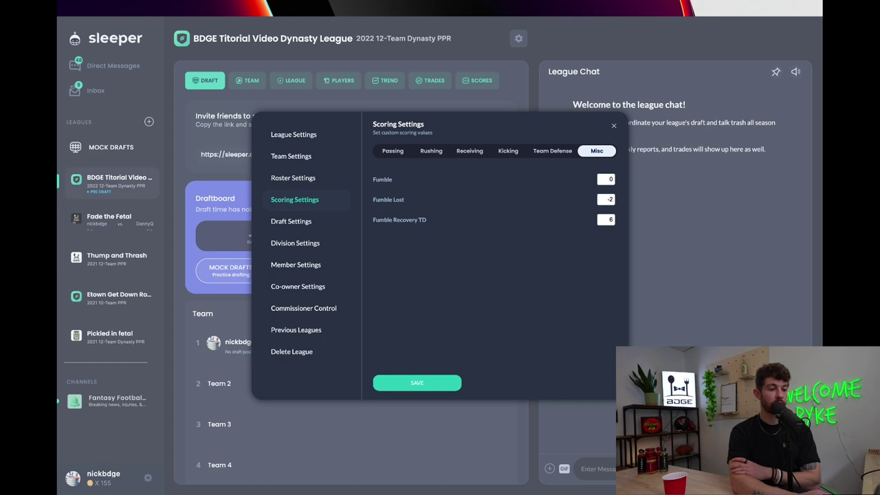
{"action": "mouse_move", "coordinate": [592, 159]}
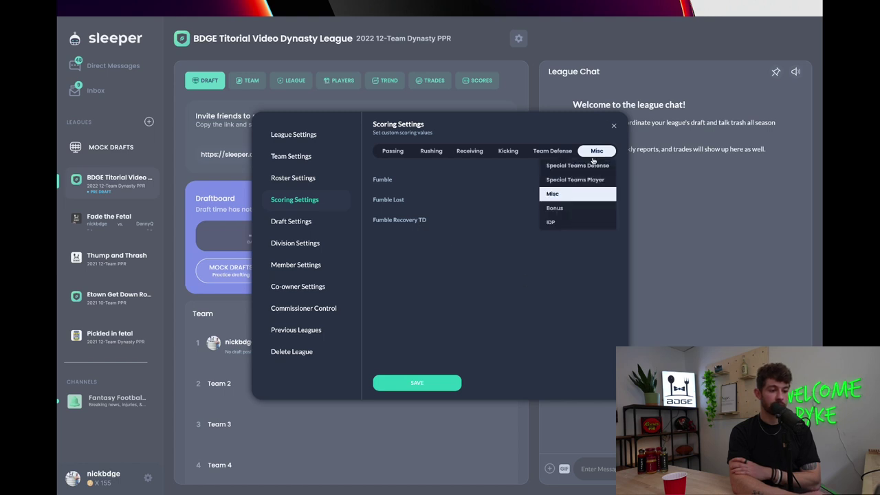
{"action": "left_click", "coordinate": [564, 210]}
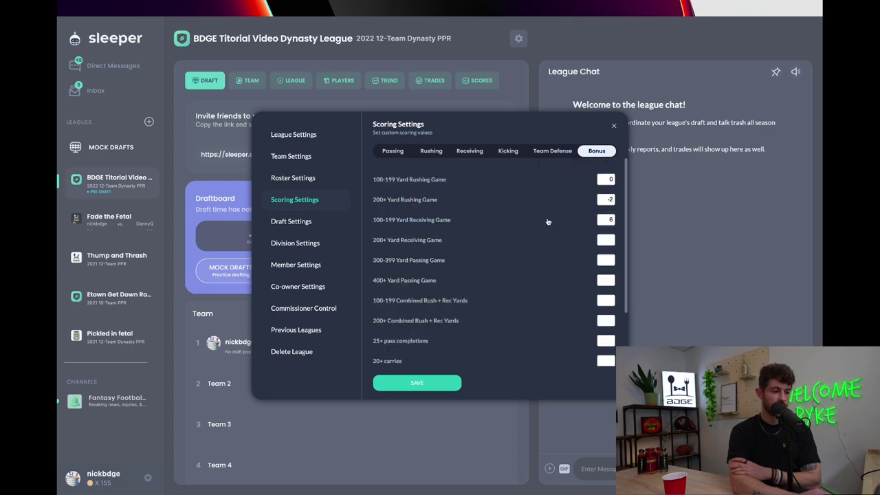
{"action": "scroll", "coordinate": [548, 222], "scroll_direction": "down", "scroll_amount": 1}
{"action": "scroll", "coordinate": [511, 255], "scroll_direction": "up", "scroll_amount": 1}
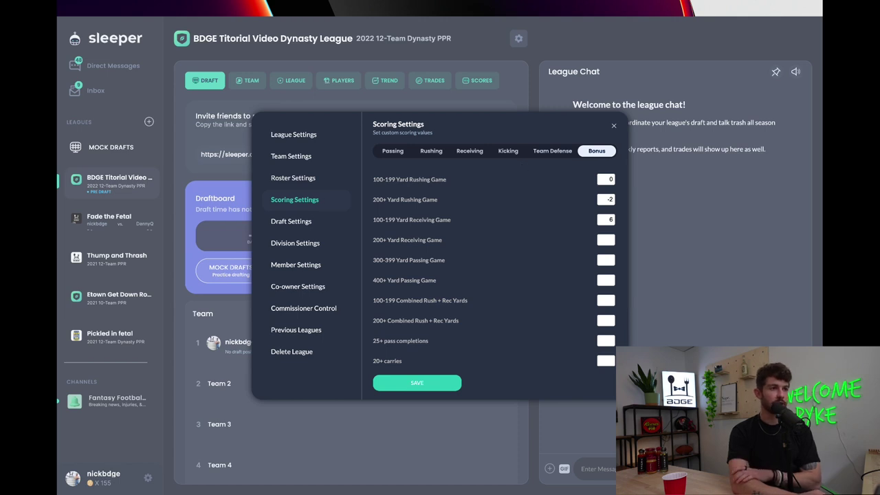
- Open the league's draft settings
{"action": "left_click", "coordinate": [290, 220]}
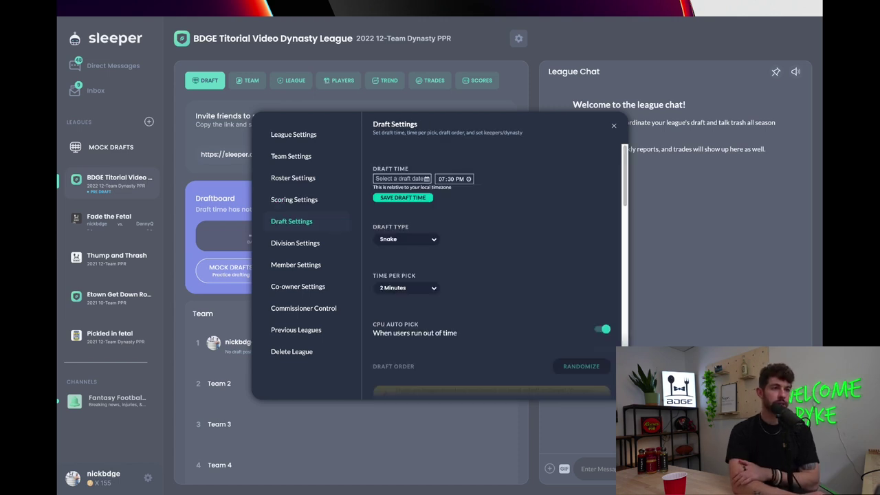